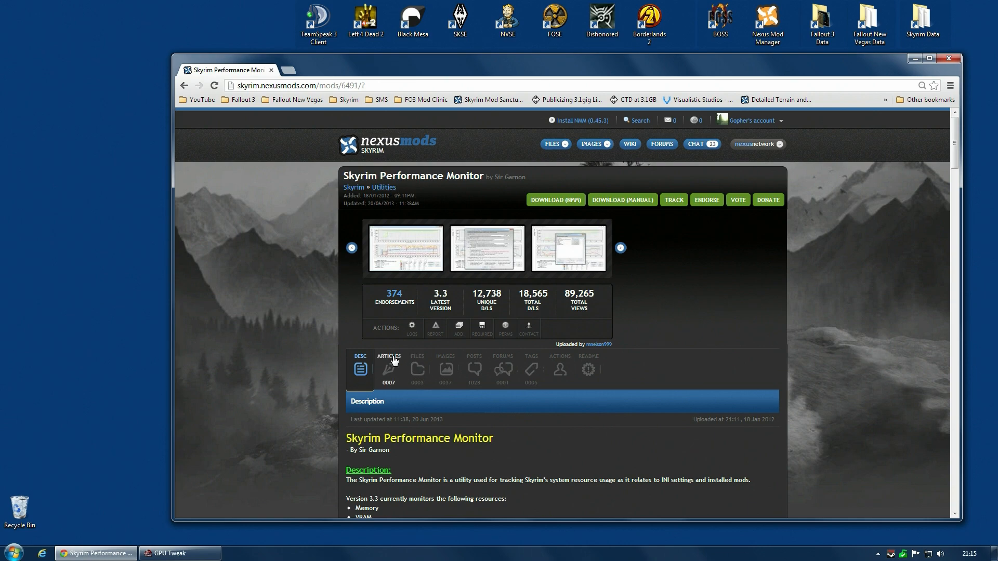
Download the main Skyrim Performance Monitor v3_3 file manually from the Files list.
left_click(416, 366)
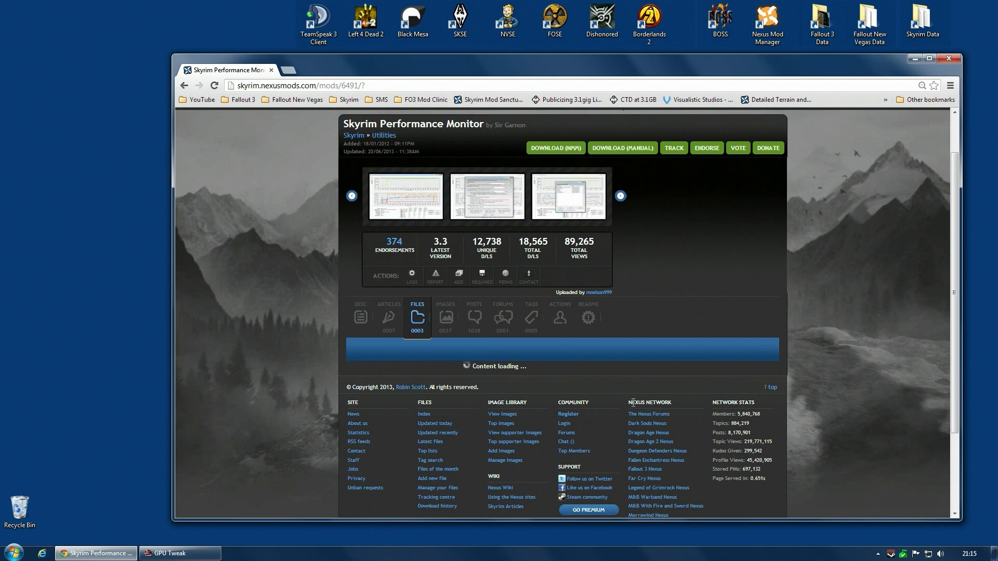
scroll(666, 387, "down", 2)
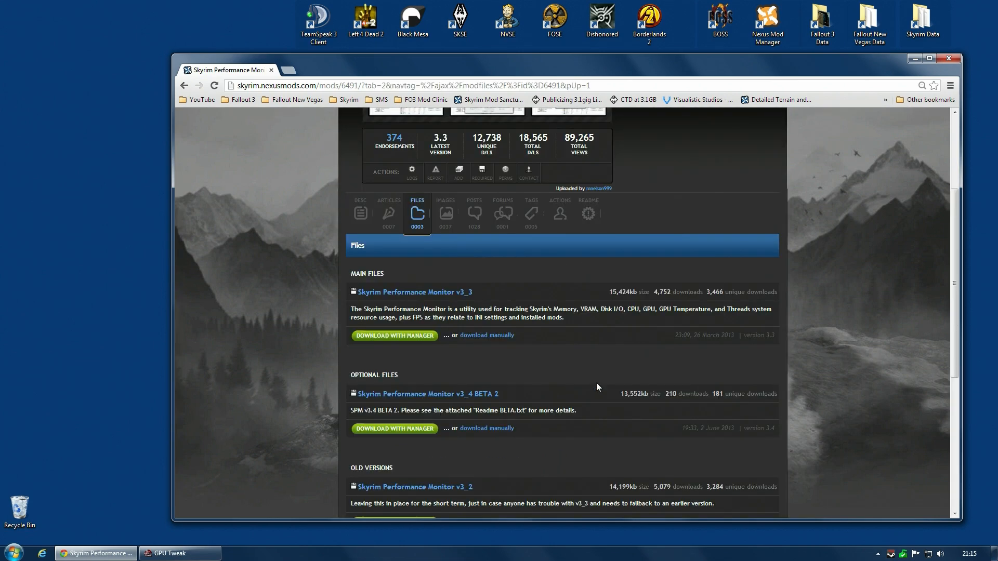
left_click(492, 336)
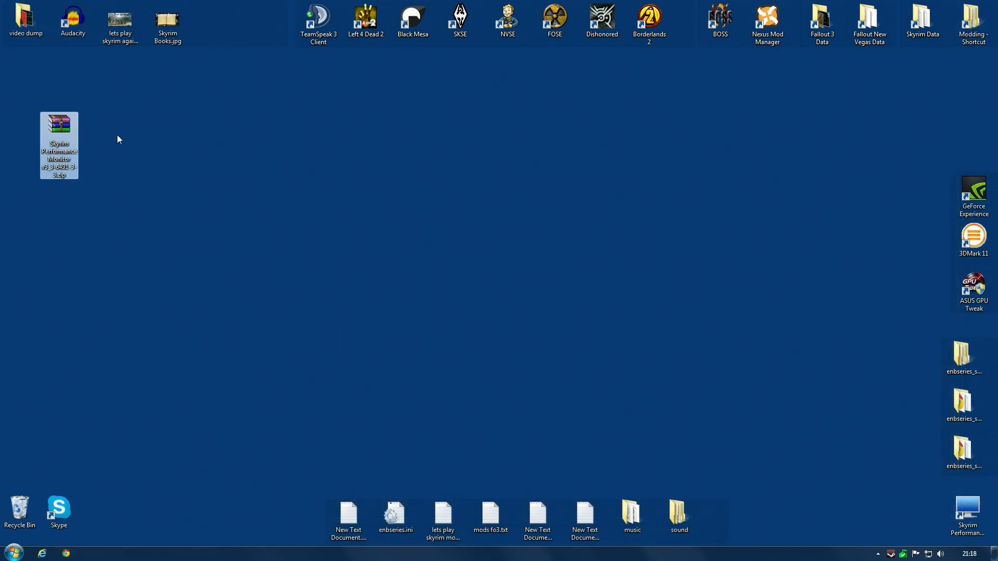
Extract the zip into its own 'Skyrim Performance Monitor v3_3-6491-3-3' folder, delete the zip, and reposition the folder.
right_click(60, 127)
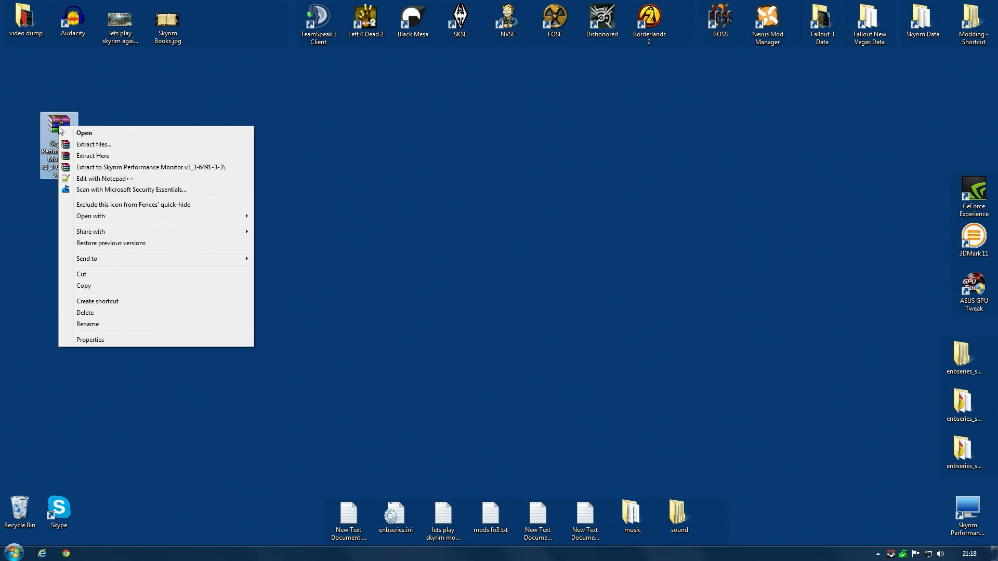
left_click(138, 169)
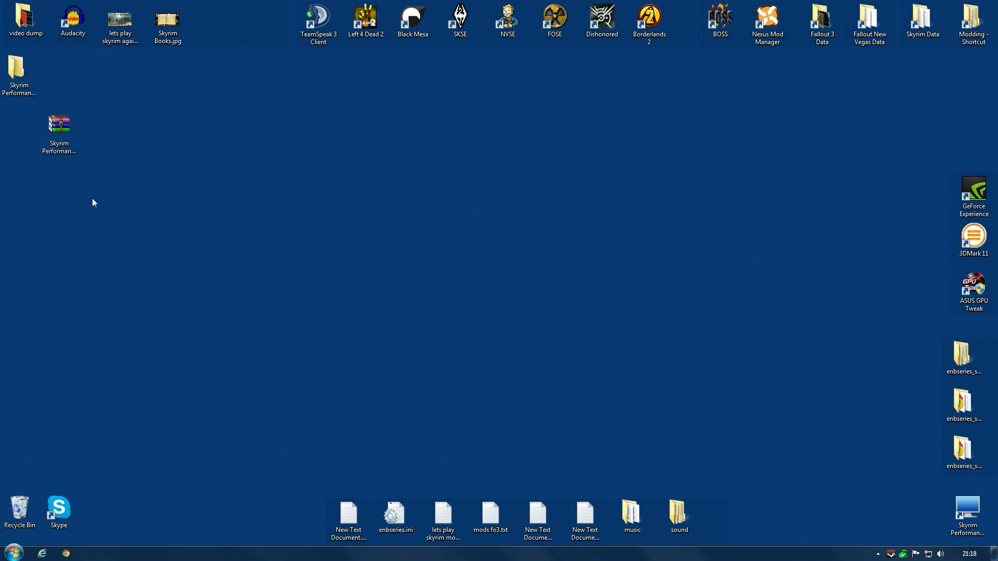
right_click(59, 131)
left_click(86, 318)
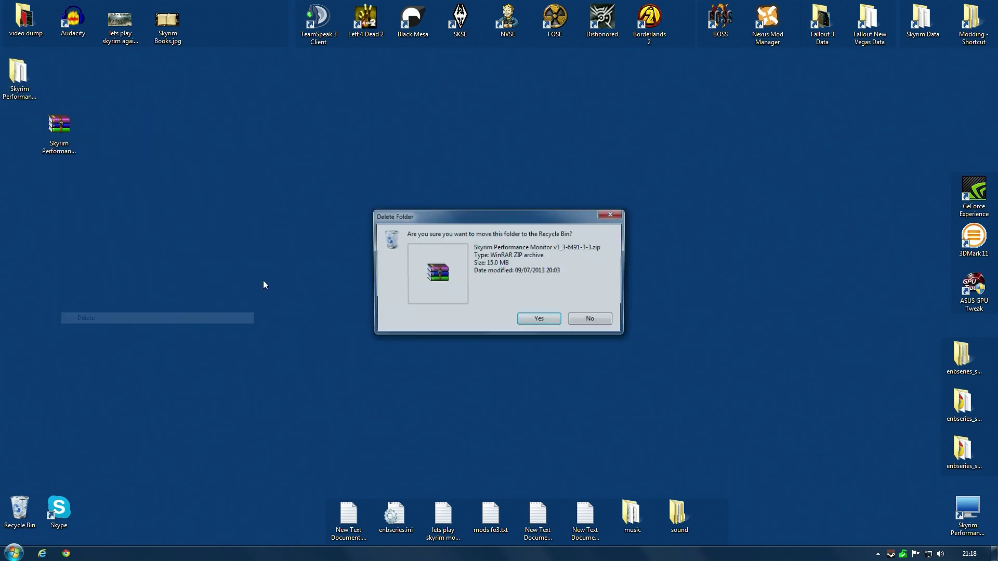
left_click(542, 326)
left_click_drag(18, 74, 137, 183)
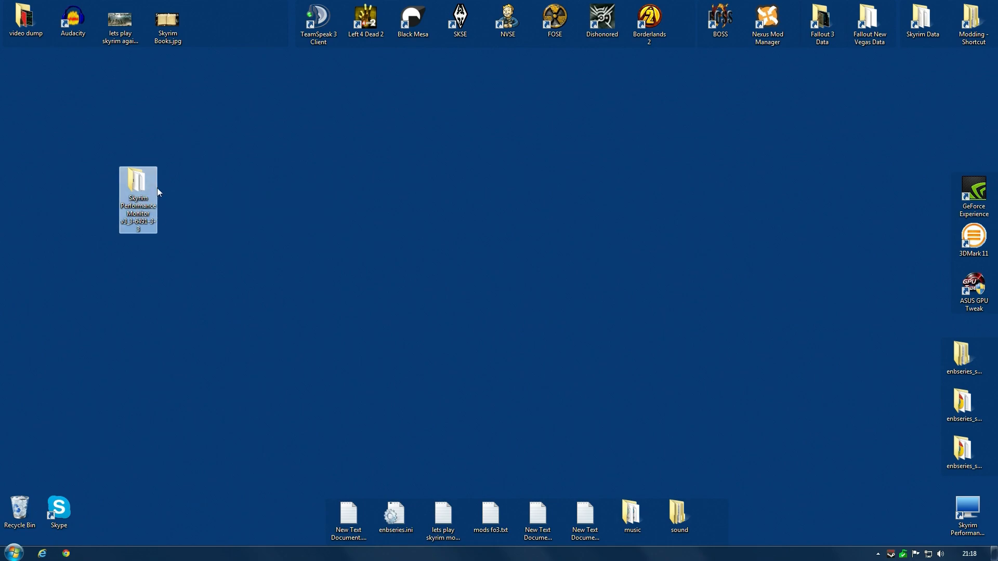
Open the extracted folder and its Readme.txt, with a new browser window ready alongside.
double_click(137, 178)
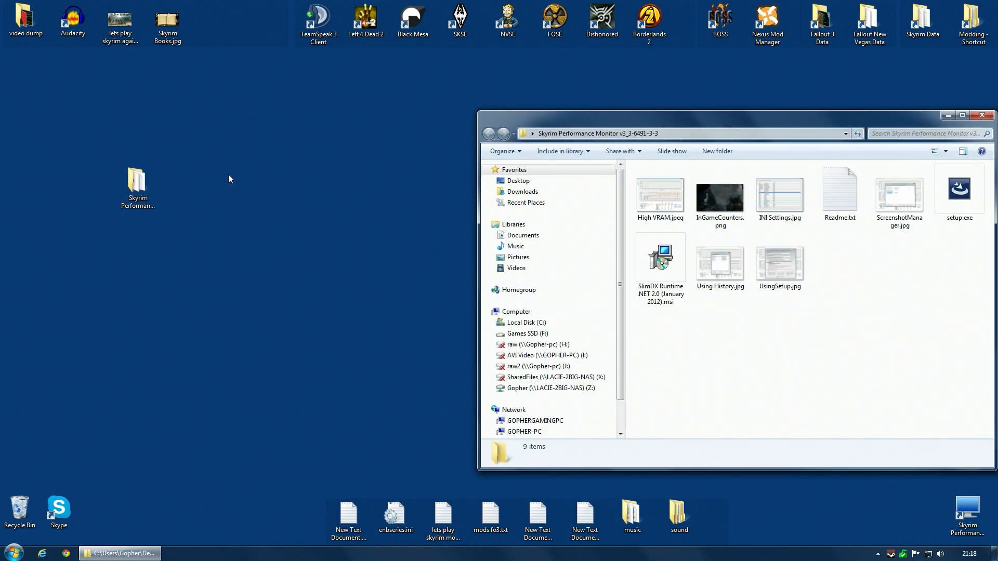
mouse_move(693, 124)
left_mouse_down()
mouse_move(391, 122)
mouse_move(255, 91)
left_mouse_up()
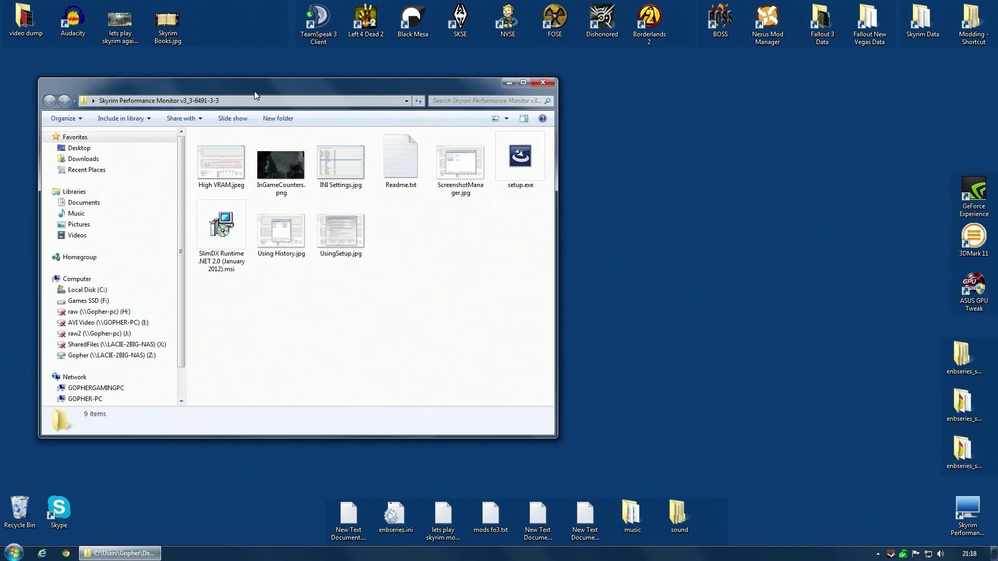
double_click(407, 160)
scroll(907, 264, "down", 10)
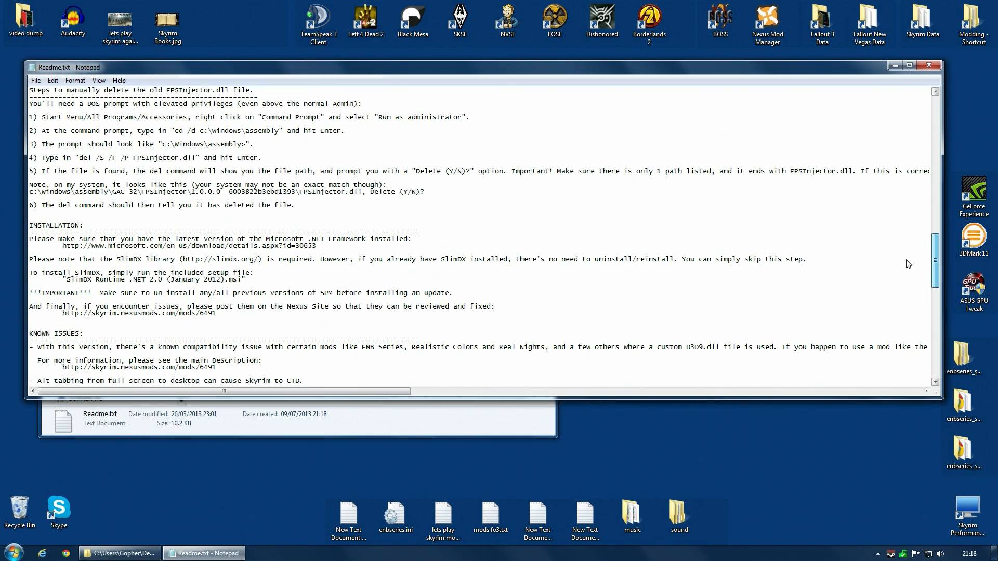
scroll(908, 264, "down", 5)
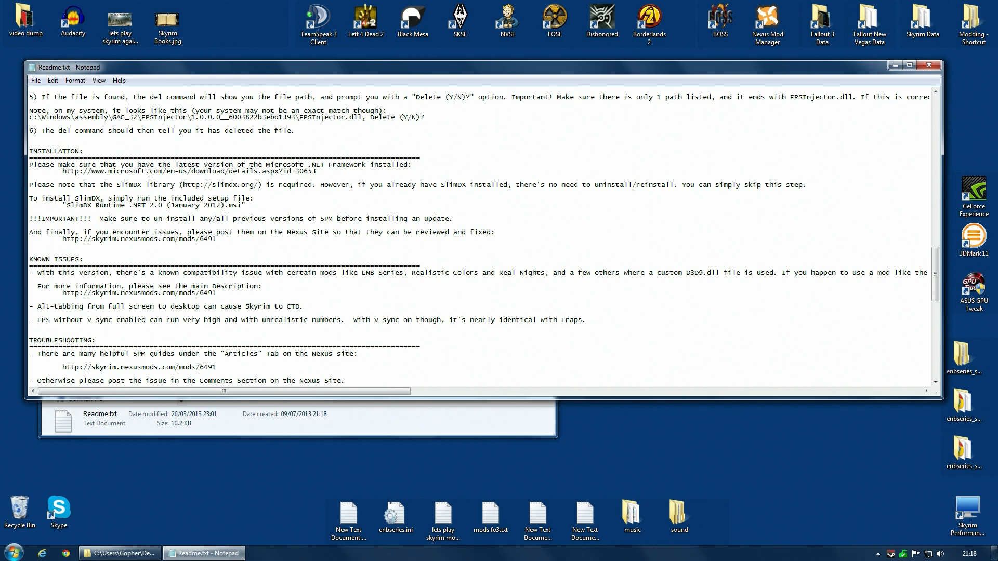
left_click(70, 553)
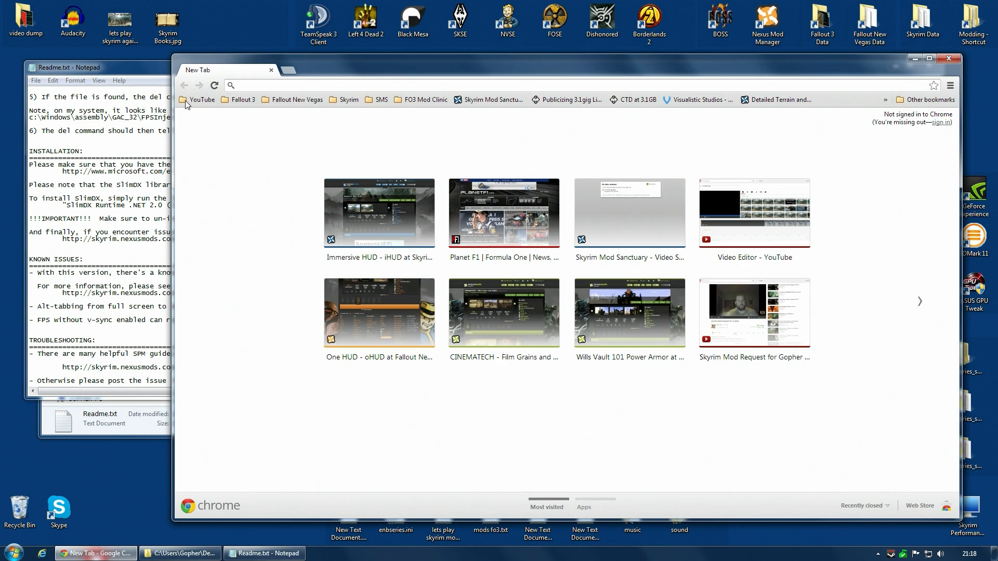
left_click(139, 79)
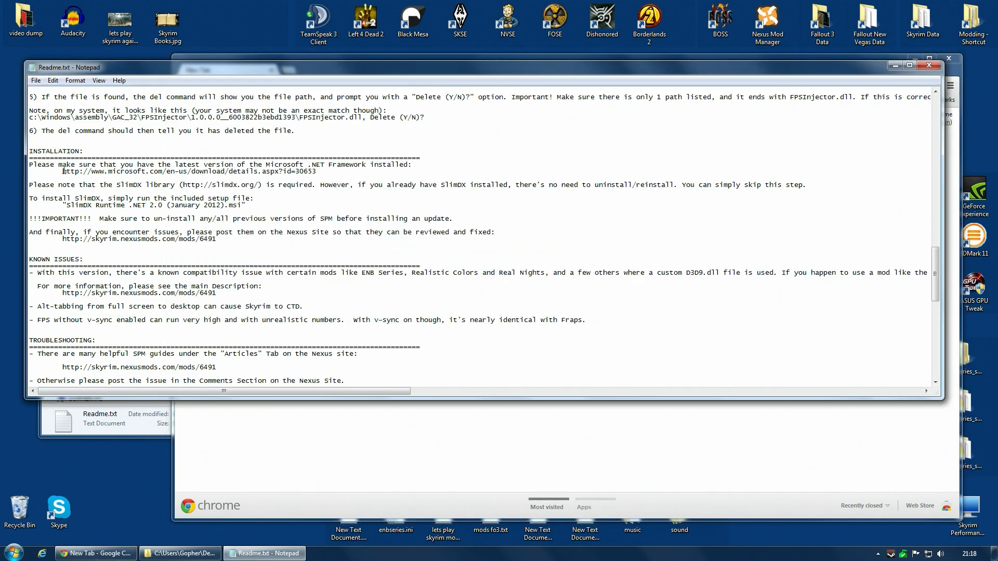
Copy the .NET Framework download link from the readme and navigate the browser to it.
left_click_drag(63, 172, 225, 171)
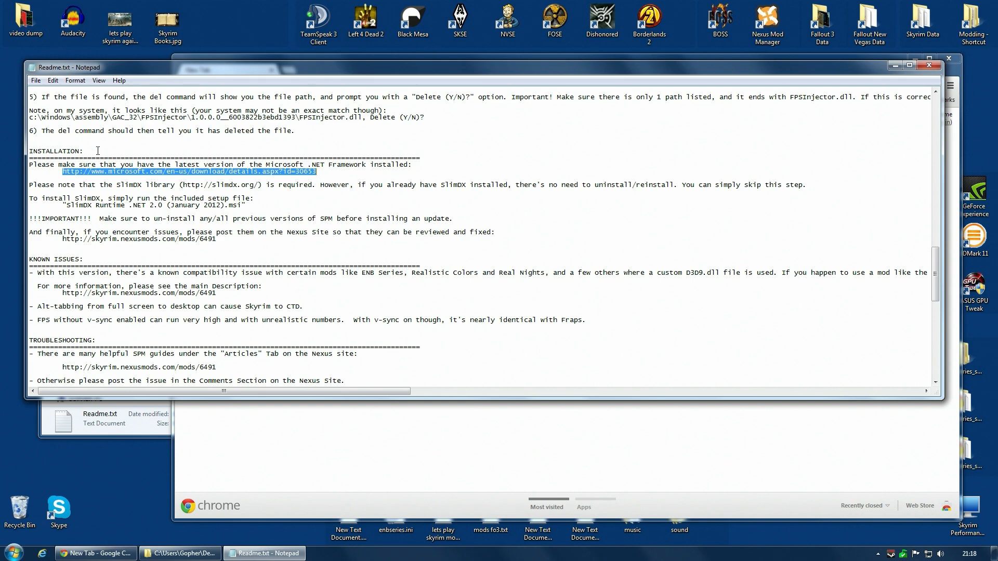
right_click(145, 171)
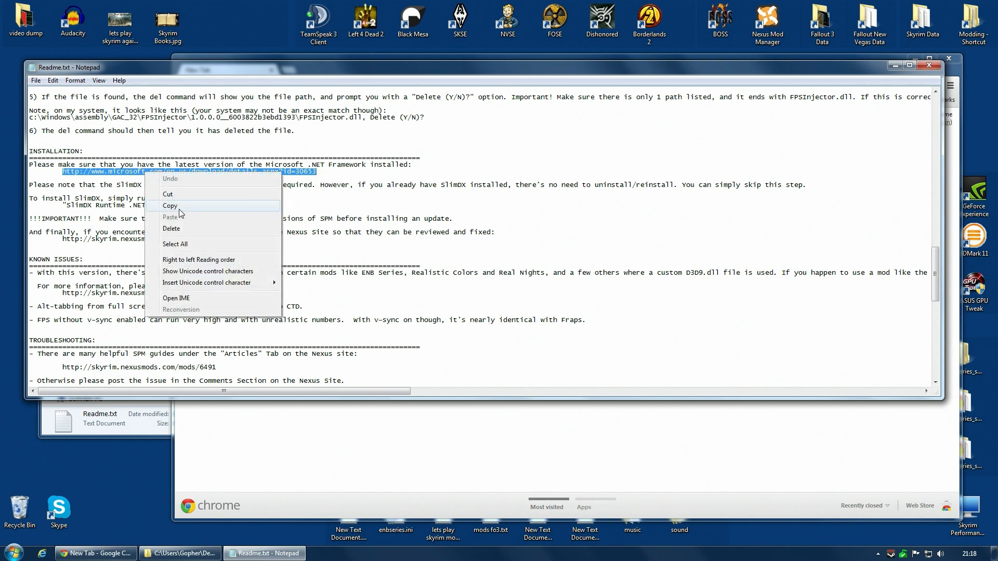
left_click(177, 206)
left_click(290, 424)
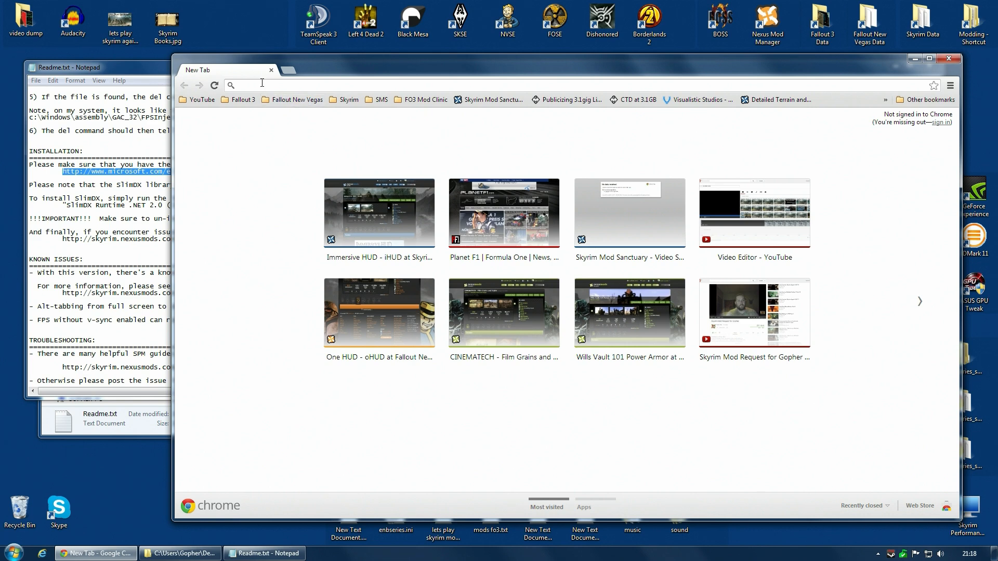
right_click(266, 85)
left_click(303, 151)
key("Return")
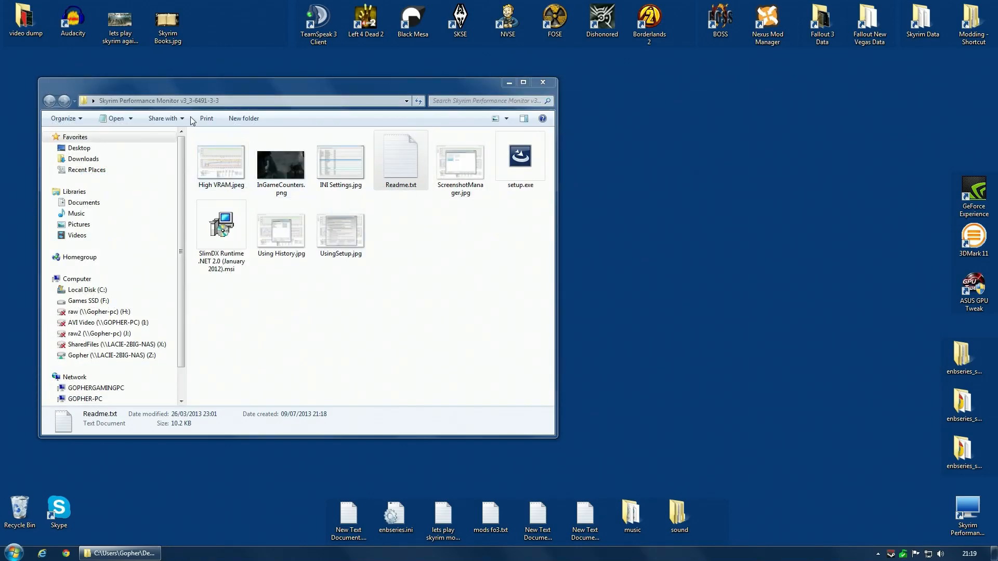
Run the SlimDX Runtime installer, then cancel at the repair-or-remove page since it is already installed.
left_click(222, 232)
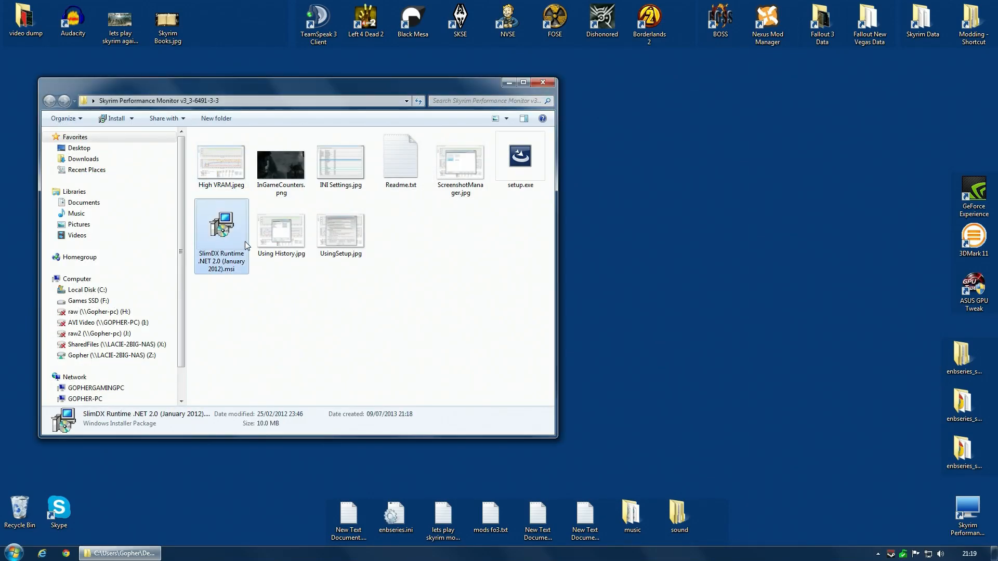
mouse_move(221, 226)
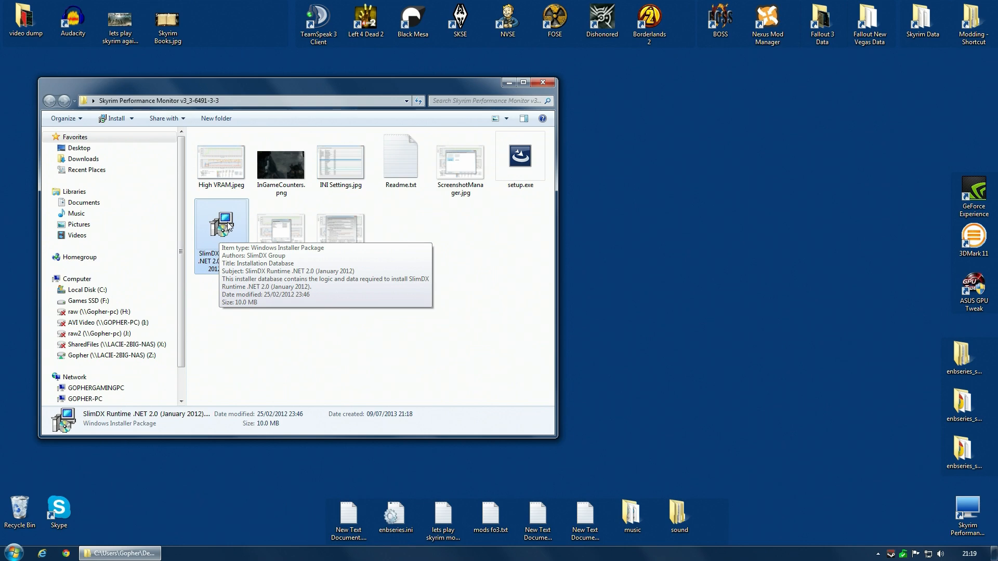
left_click(218, 314)
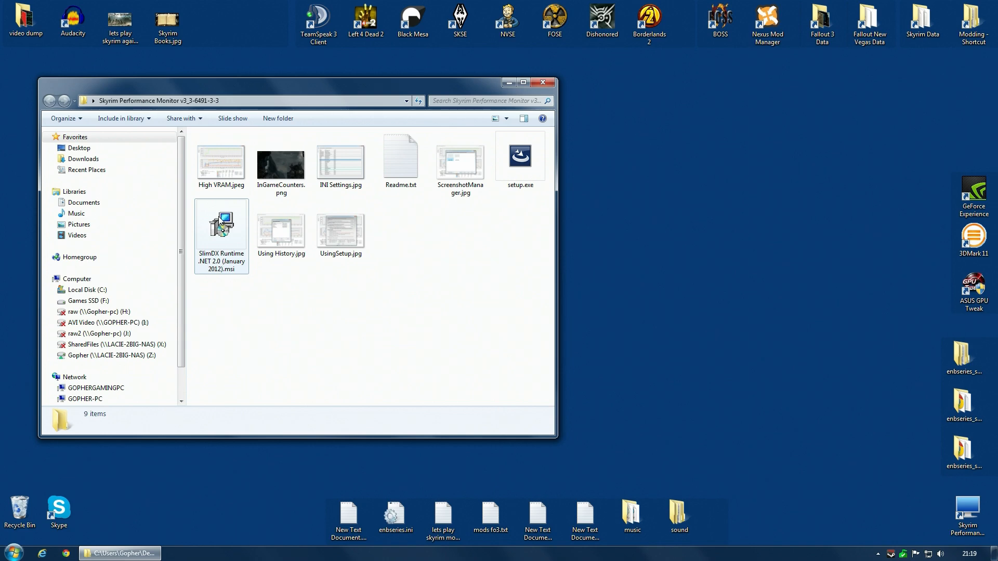
double_click(223, 230)
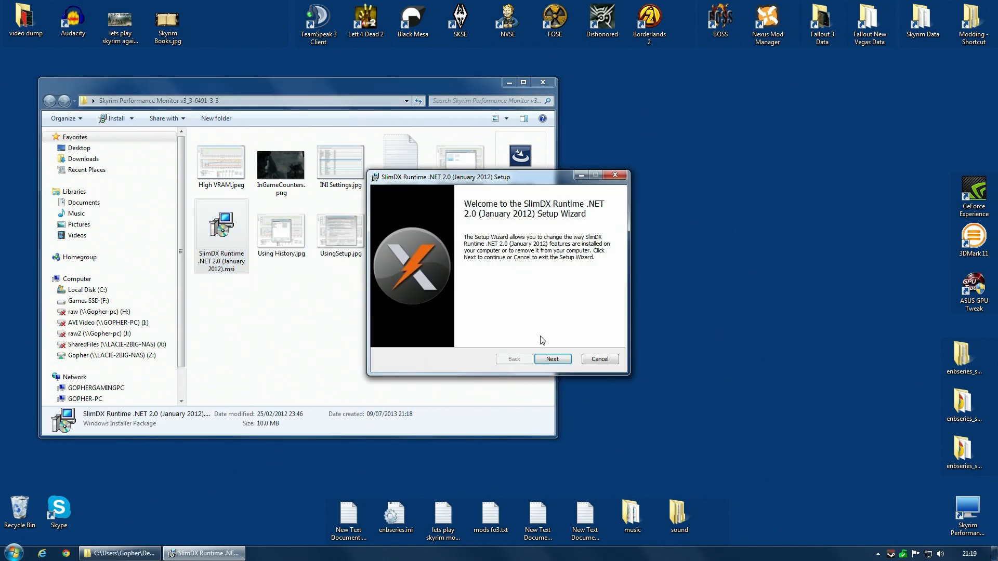
left_click(552, 359)
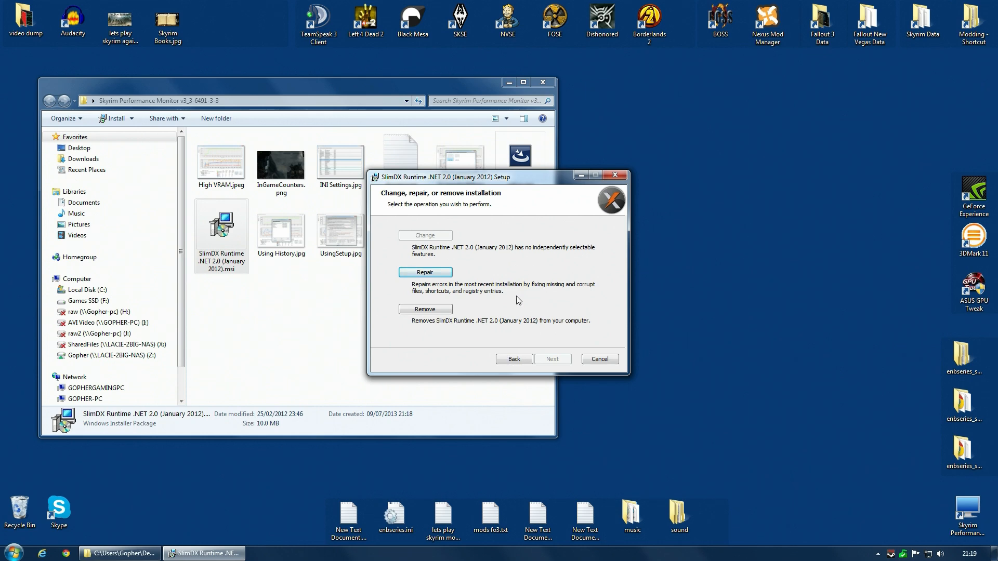
left_click(599, 360)
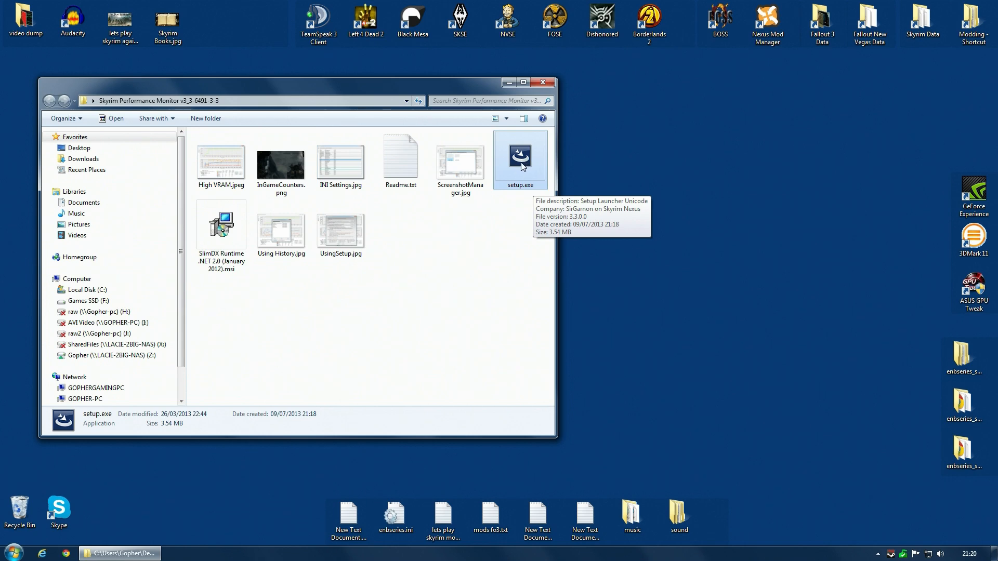
Install via setup.exe to the default Documents folder without launching, close Explorer and move the new shortcut.
double_click(517, 159)
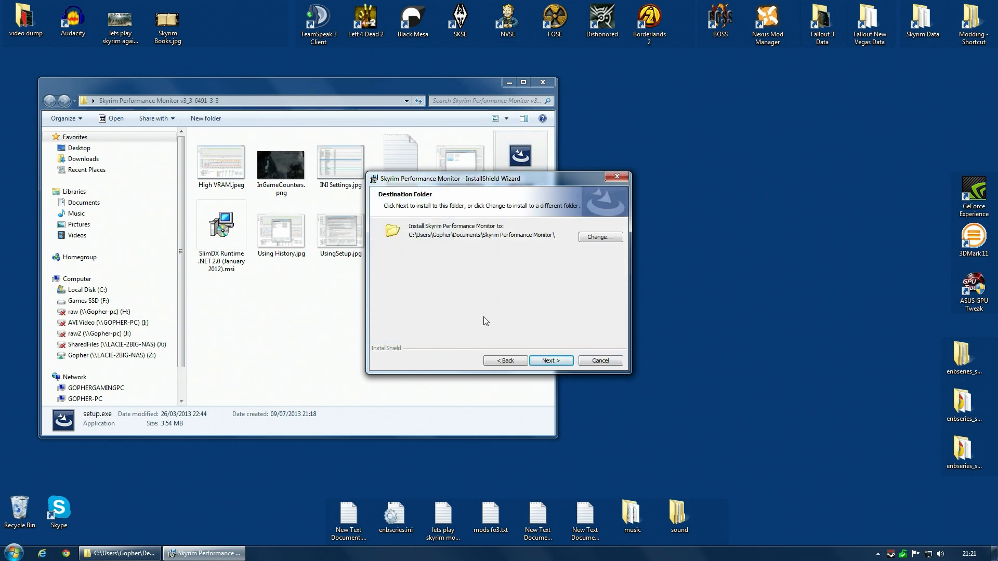
left_click(550, 361)
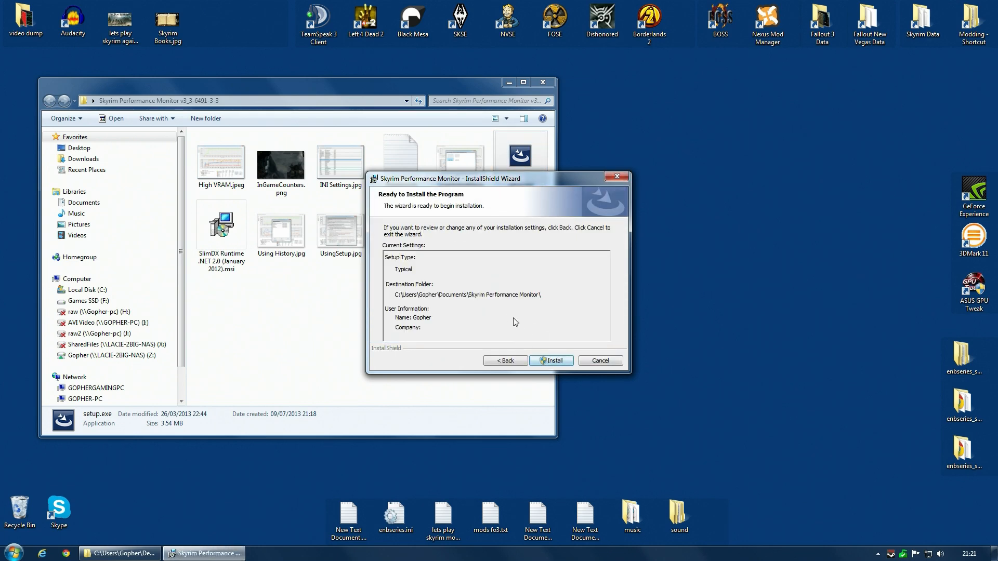
left_click(549, 363)
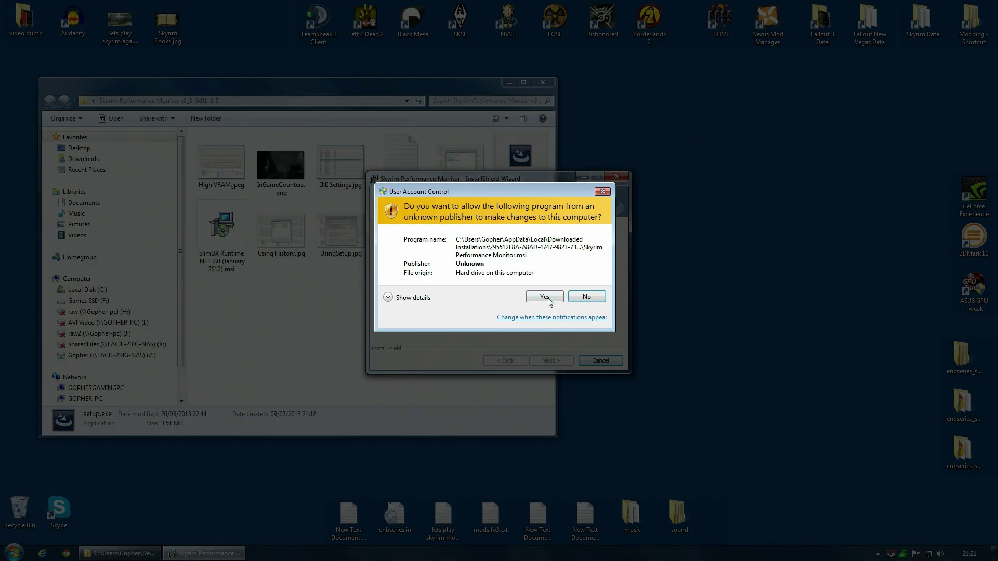
left_click(547, 301)
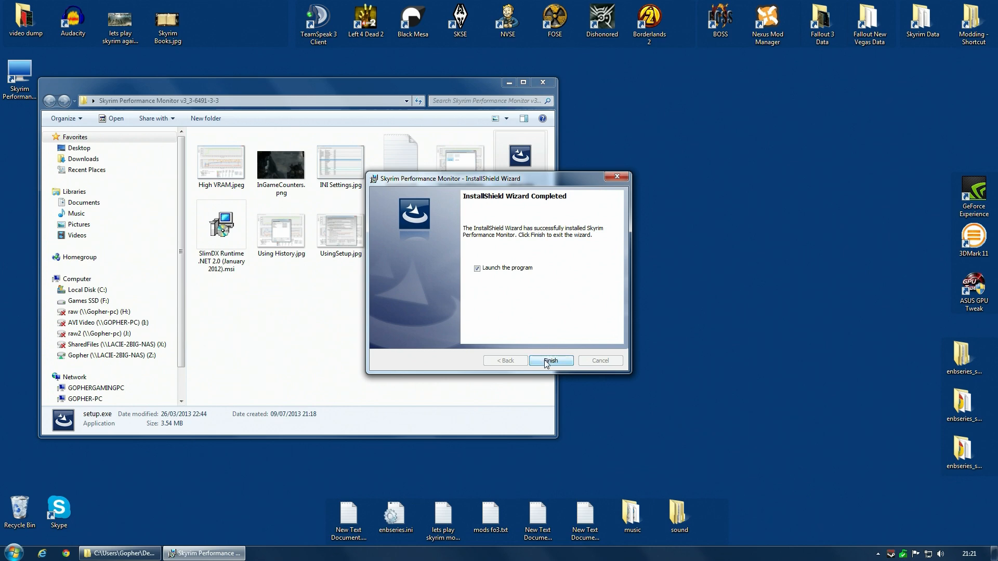
left_click(478, 268)
left_click(551, 361)
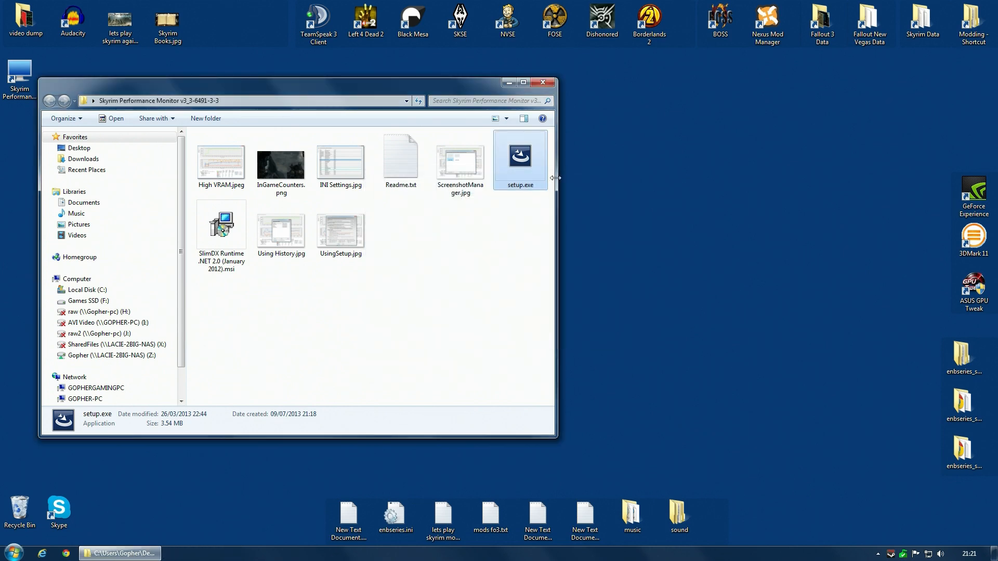
left_click(542, 83)
mouse_move(20, 74)
left_mouse_down()
mouse_move(500, 199)
mouse_move(651, 188)
left_mouse_up()
Delete the extracted folder to the Recycle Bin, move the shortcut leftward and start Skyrim Performance Monitor.
left_click(141, 188)
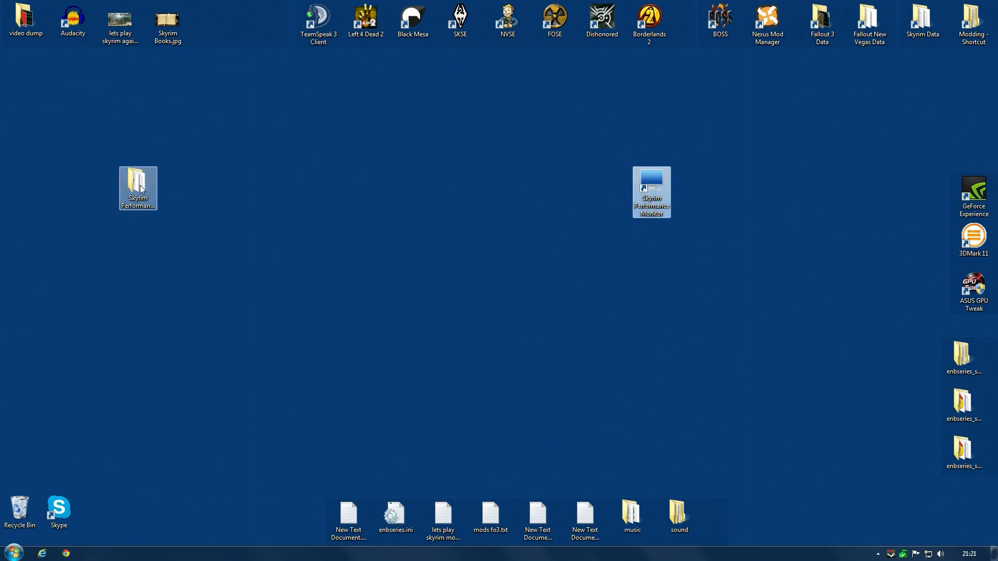
right_click(141, 188)
left_click(174, 443)
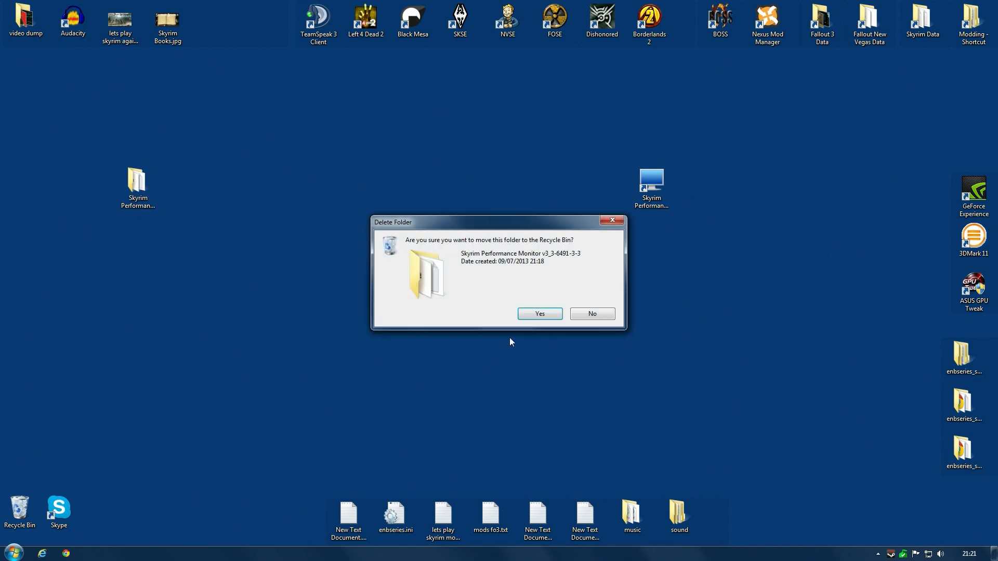
left_click(538, 313)
left_click_drag(650, 187, 178, 188)
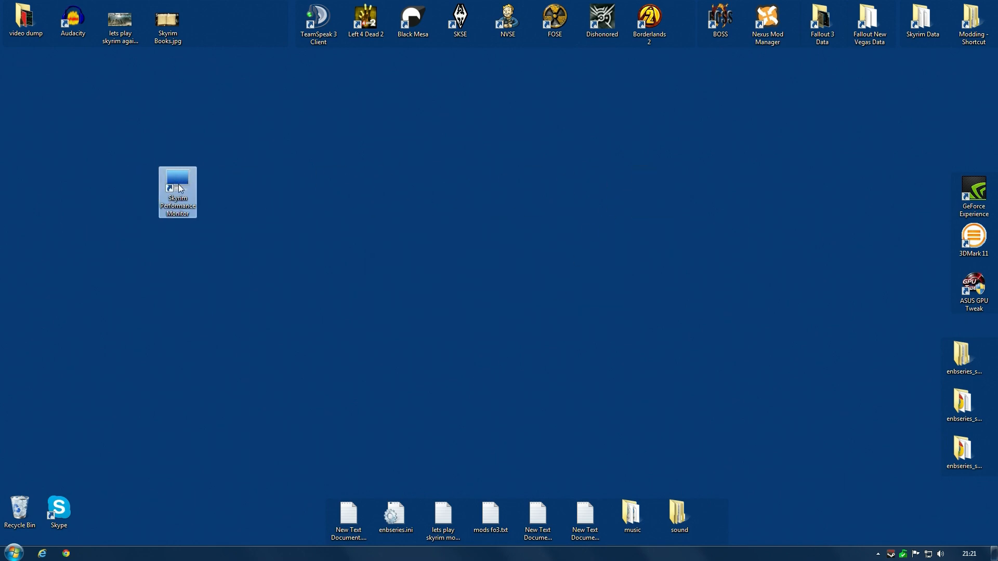
double_click(179, 189)
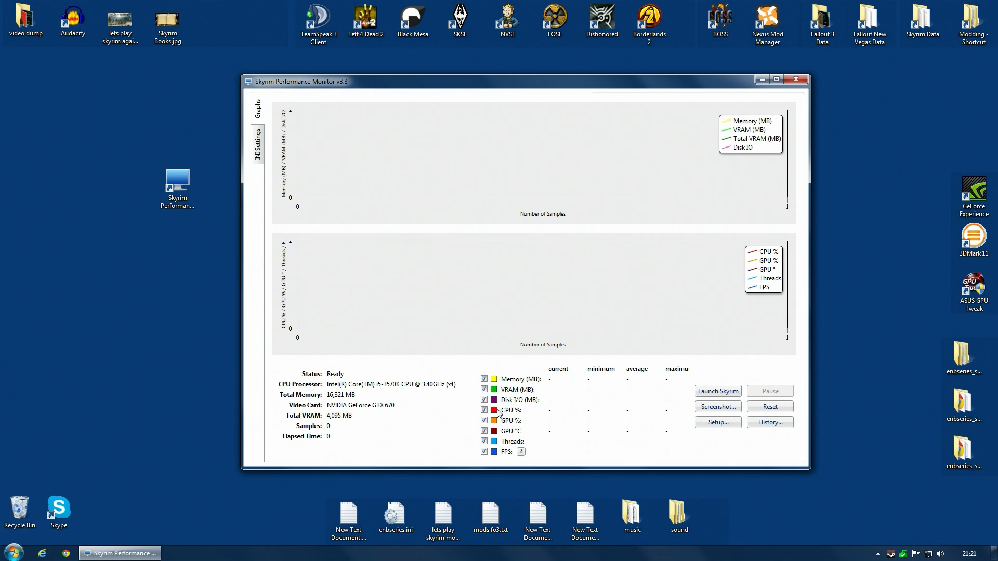
In Setup, keep the GeForce GTX 670 card and review the Skyrim INI, TESV.exe and skse_loader.exe paths.
left_click(717, 423)
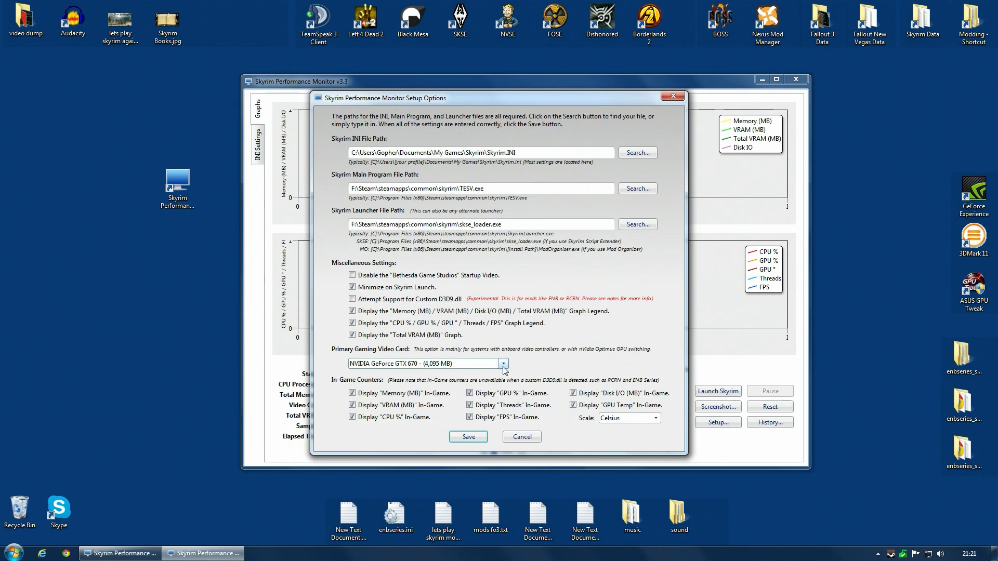
left_click(503, 363)
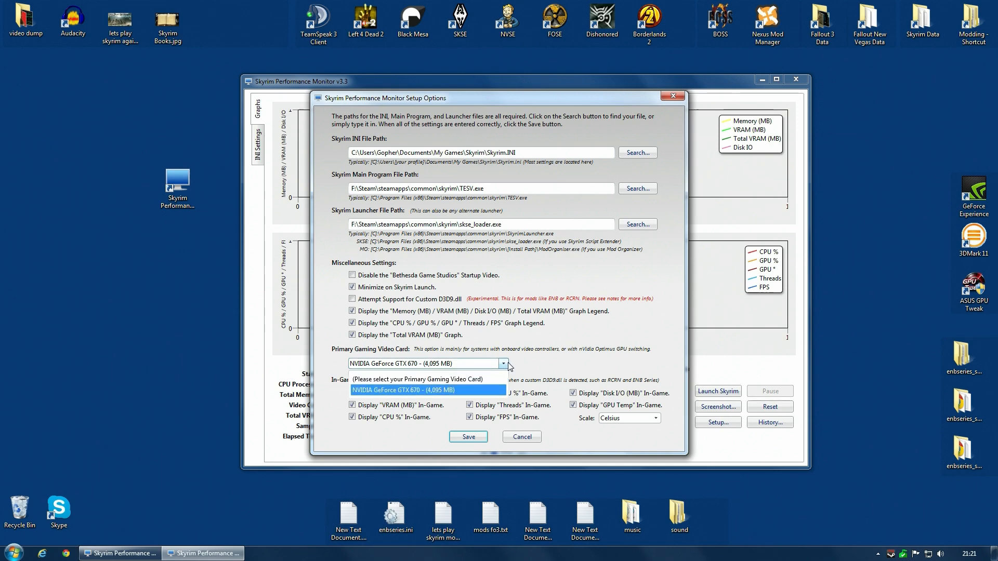
left_click(505, 363)
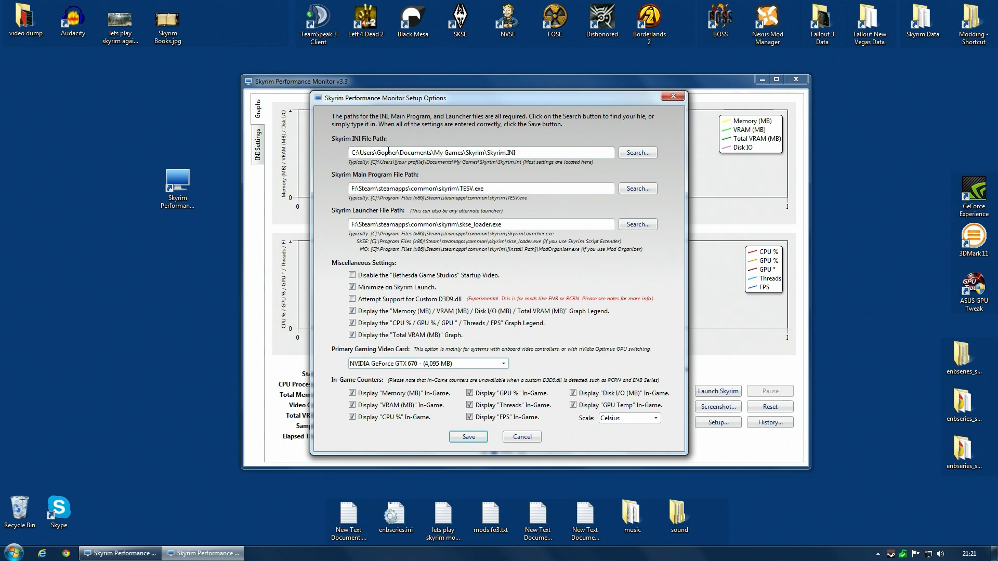
left_click_drag(534, 152, 338, 148)
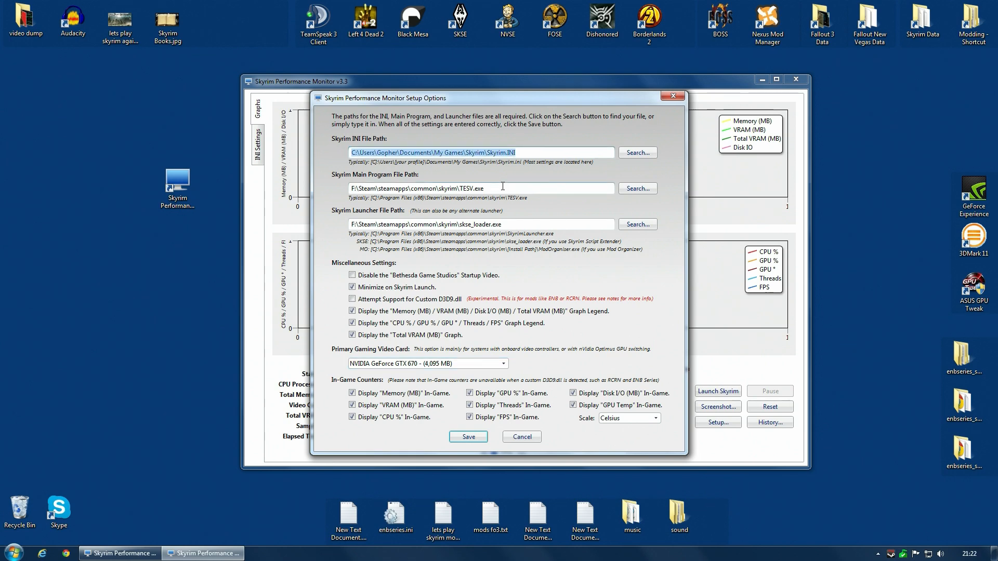
left_click_drag(485, 187, 347, 188)
left_click_drag(506, 224, 340, 222)
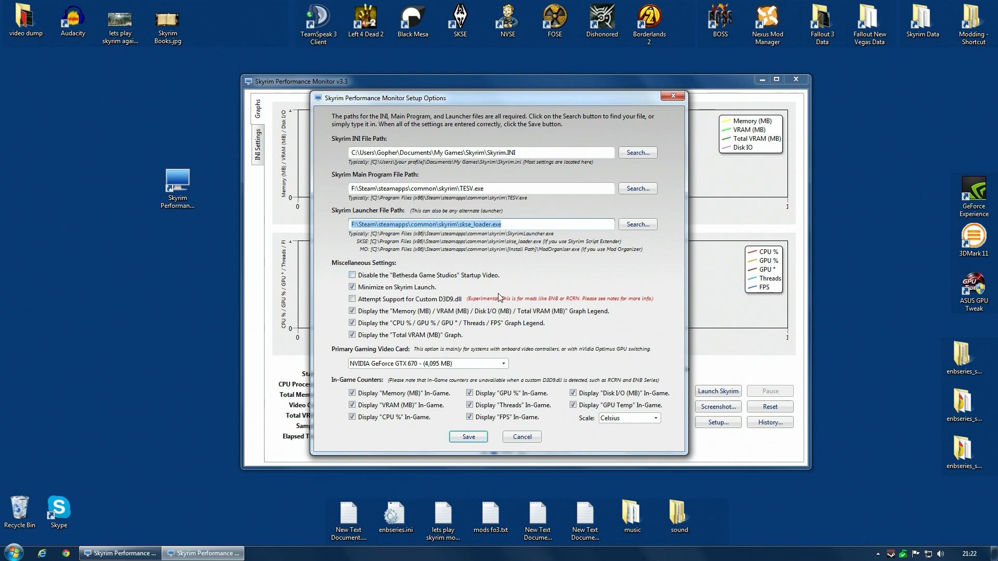
left_click(561, 152)
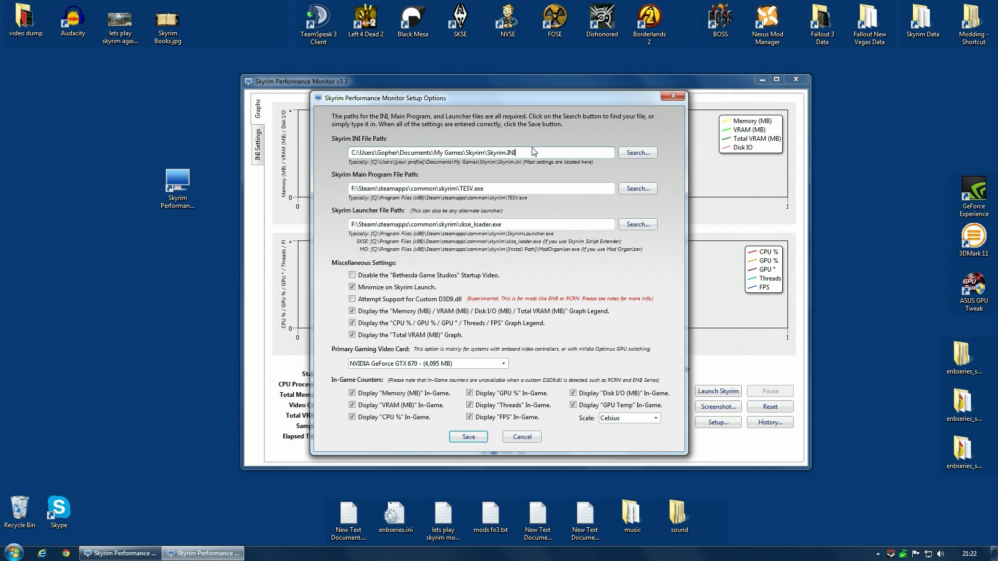
left_click(489, 189)
Save the setup options and launch Skyrim through the monitor.
left_click(468, 437)
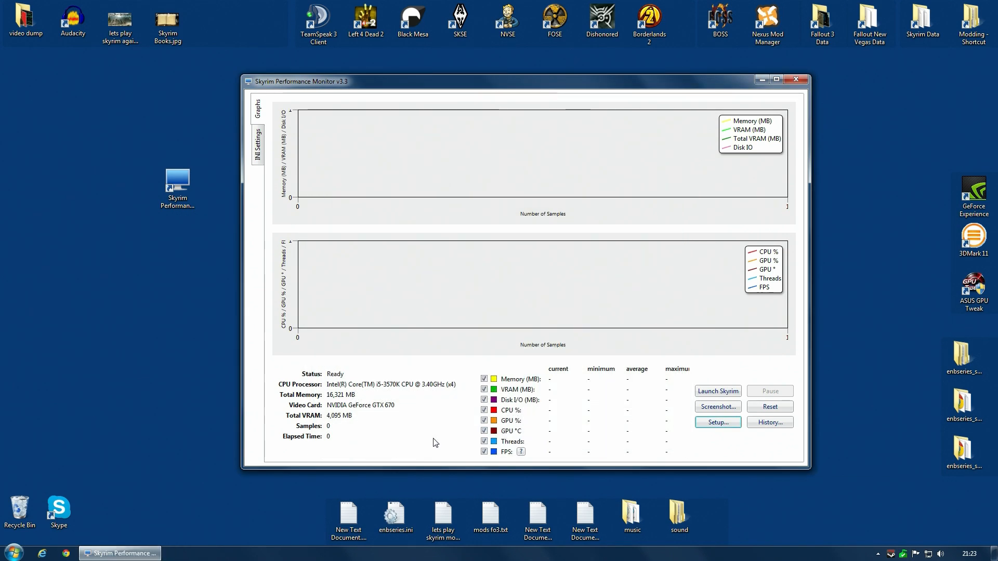
left_click(718, 391)
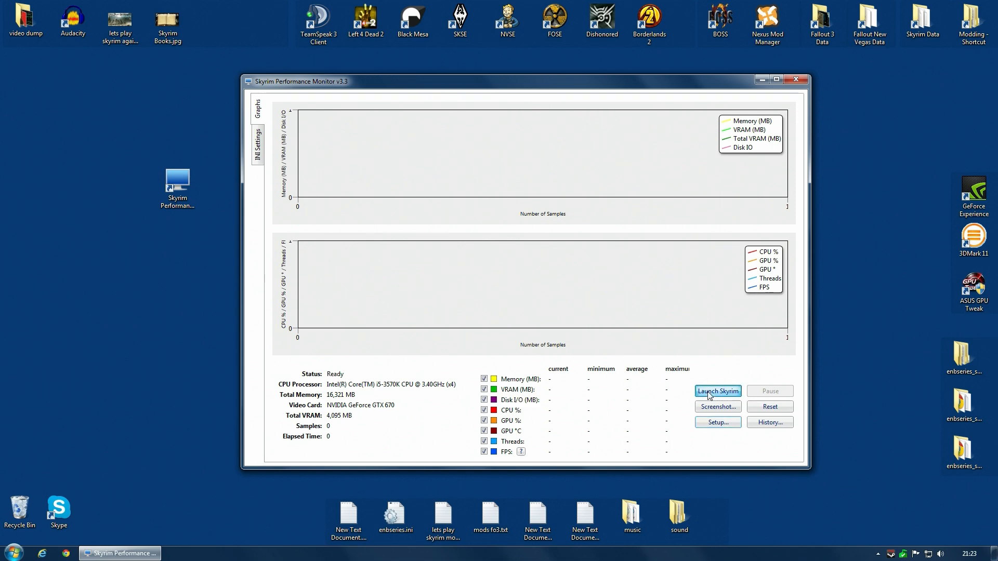